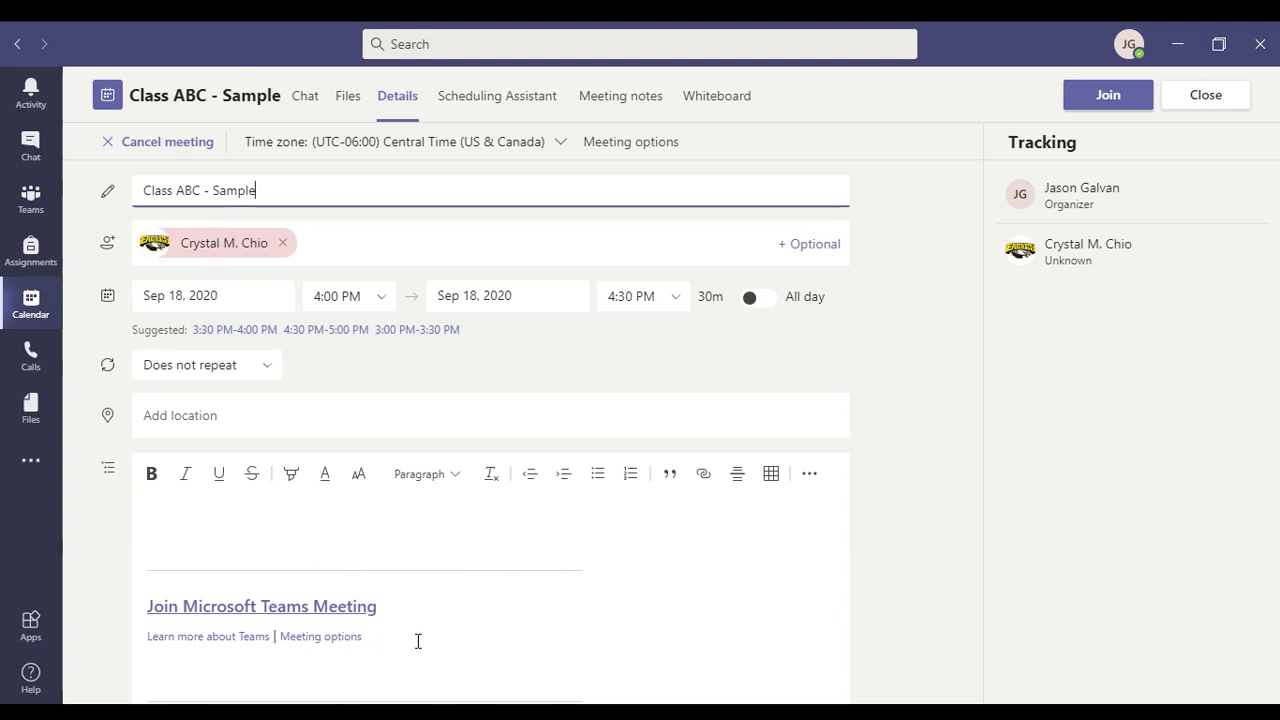
# - Copy the Join Microsoft Teams Meeting block from the description of the Class ABC - Sample meeting and close the meeting
pyautogui.moveTo(415, 642); pyautogui.dragTo(114, 569)
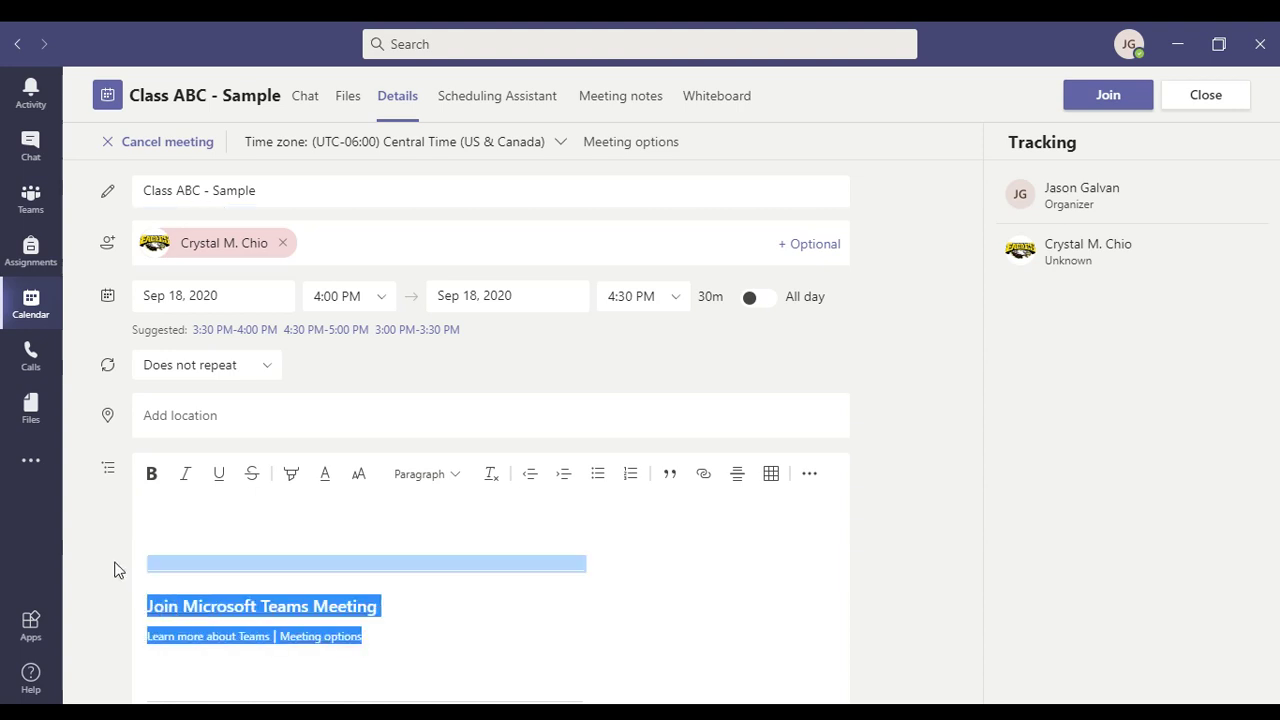
pyautogui.rightClick(204, 570)
pyautogui.click(232, 606)
pyautogui.click(1199, 100)
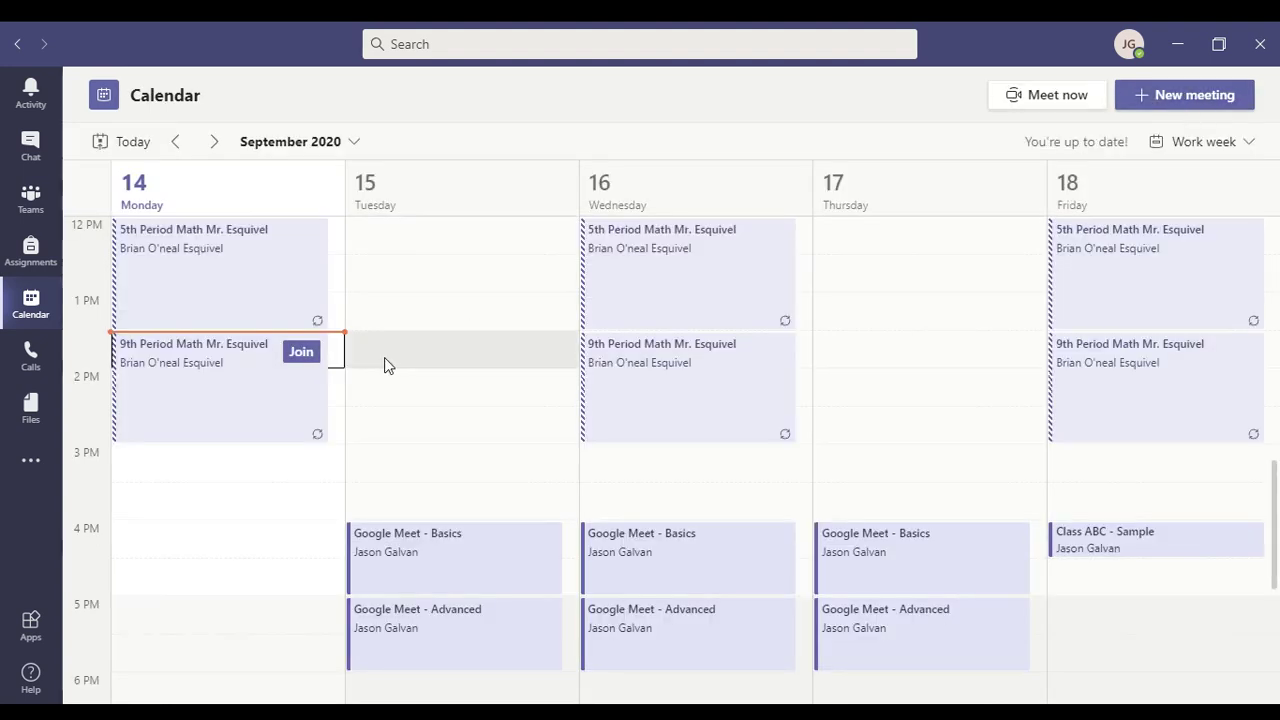
# - Start a new meeting in next week's calendar for Sep 22, 2020 at 12:00 PM, titled "Class Meeting ABC Sample"
pyautogui.scroll(-3, 384, 365)
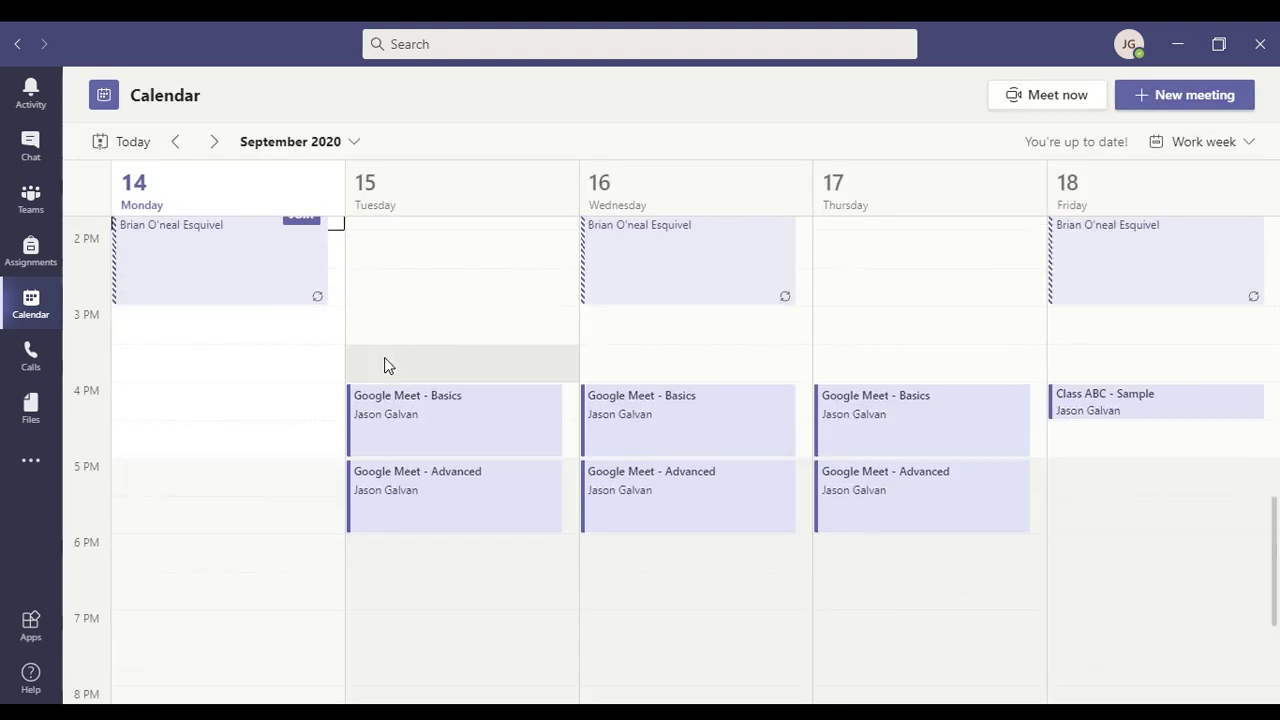
pyautogui.click(216, 141)
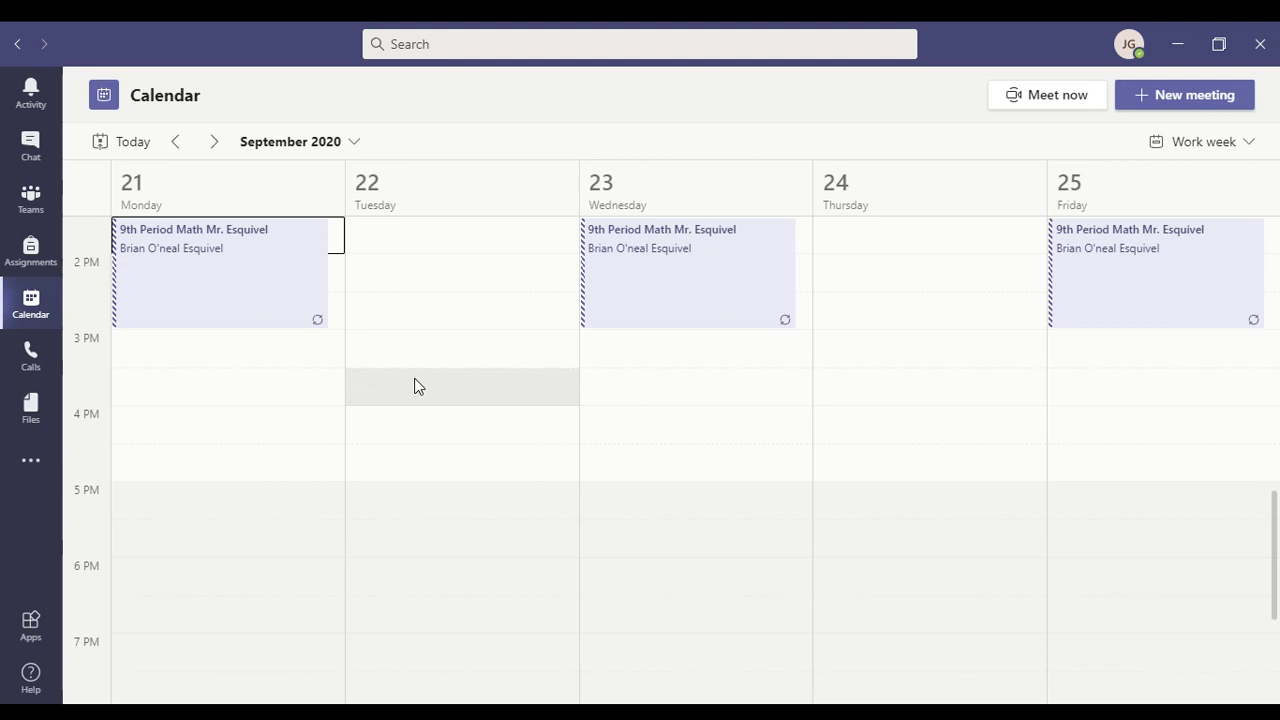
pyautogui.scroll(4, 418, 386)
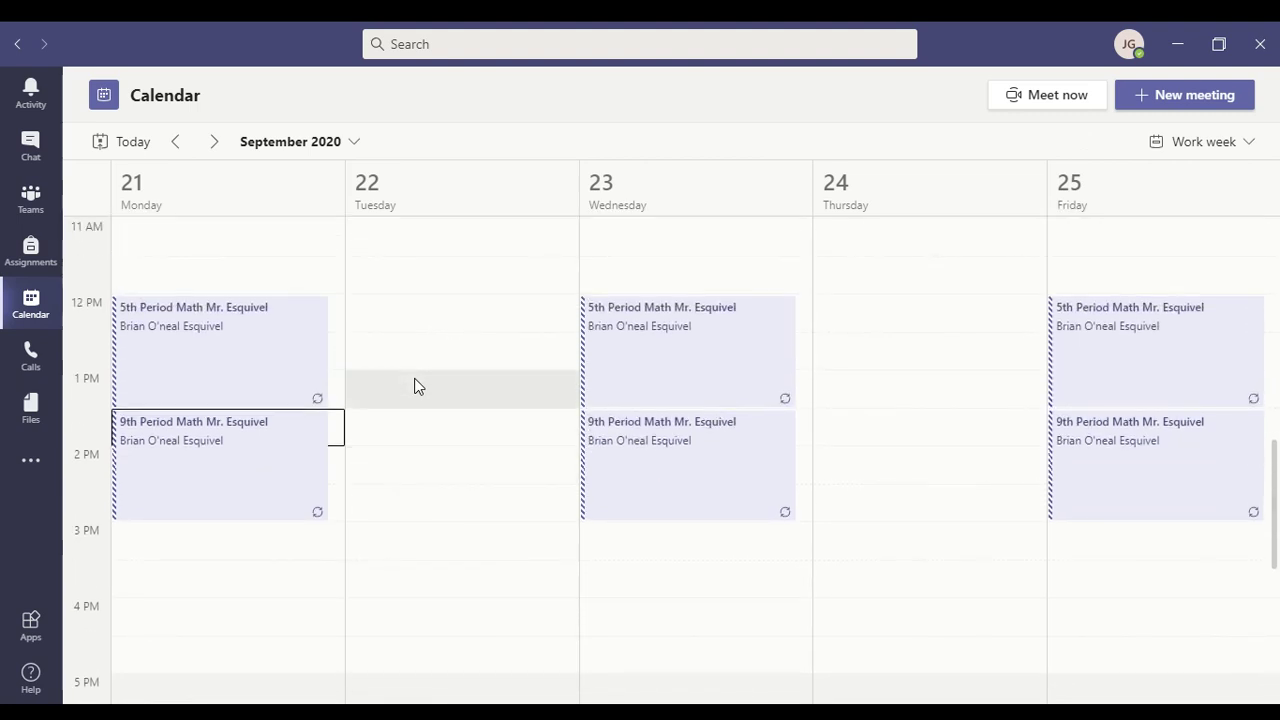
pyautogui.doubleClick(407, 316)
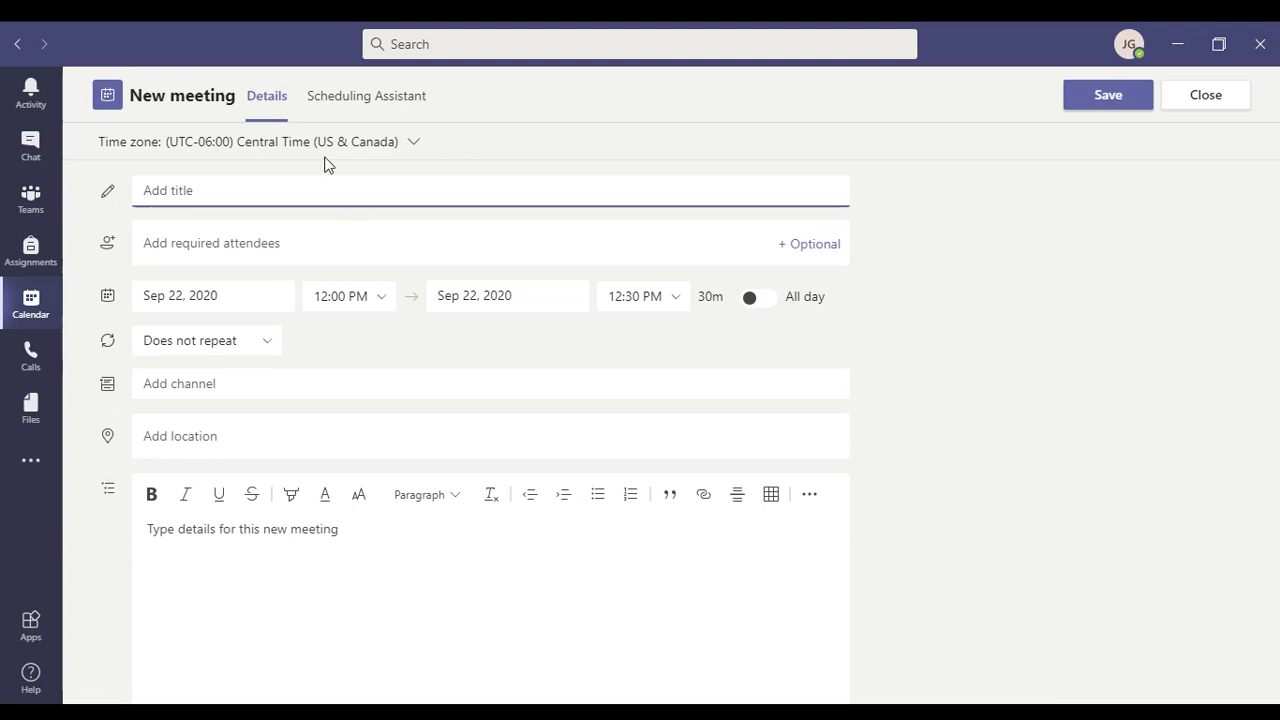
pyautogui.write('Class Meeting ABC Sample')
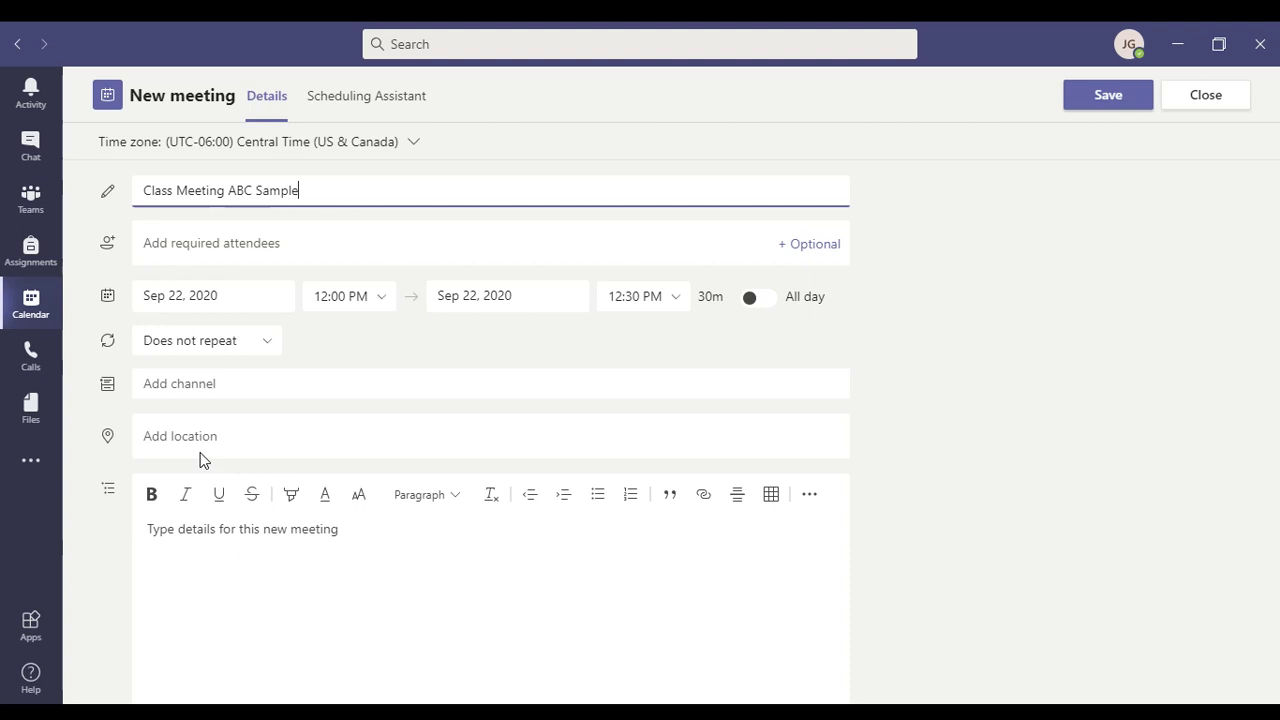
# - Find the attendee by first name, add them as required to the Sep 22 meeting and send the invitation
pyautogui.click(286, 252)
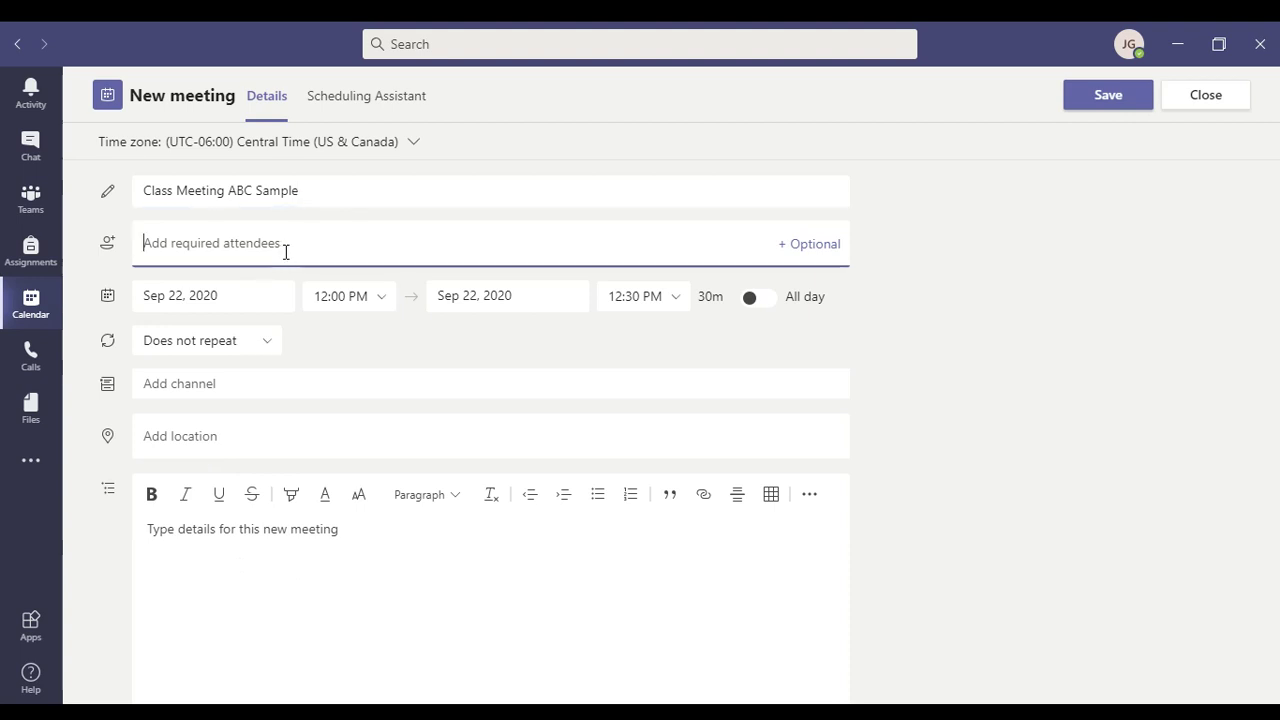
pyautogui.write('crystal')
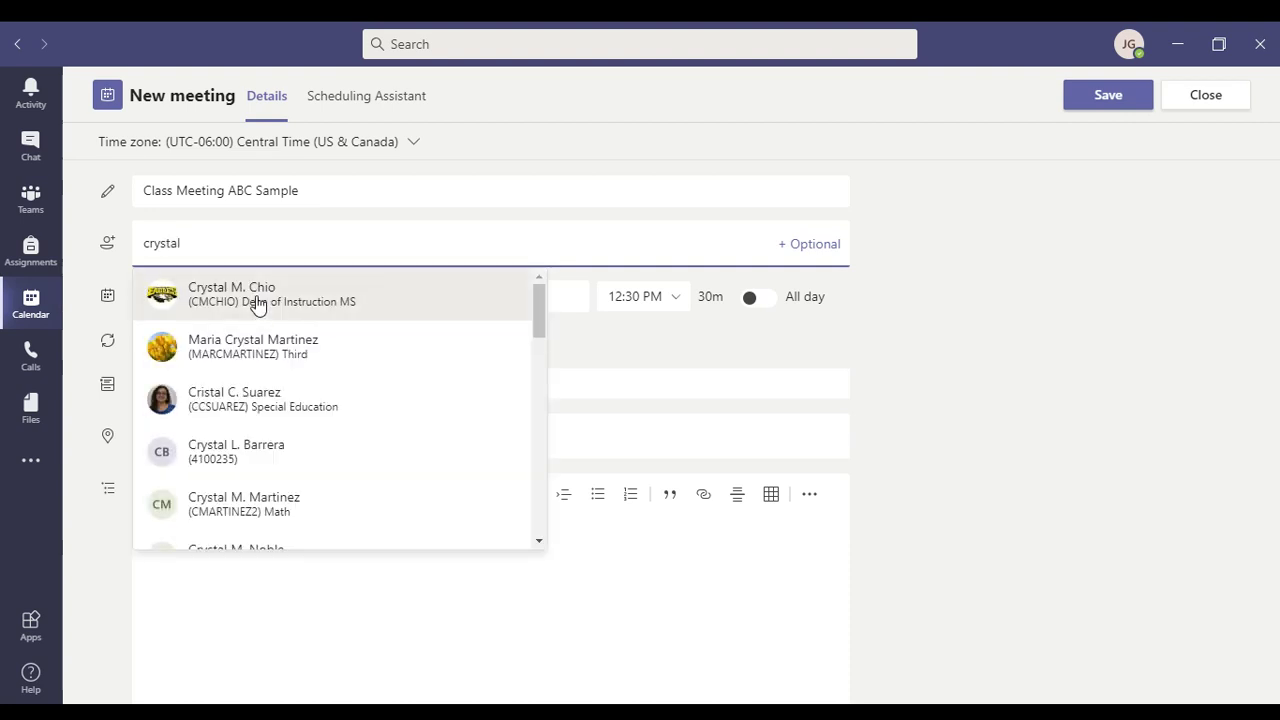
pyautogui.click(257, 303)
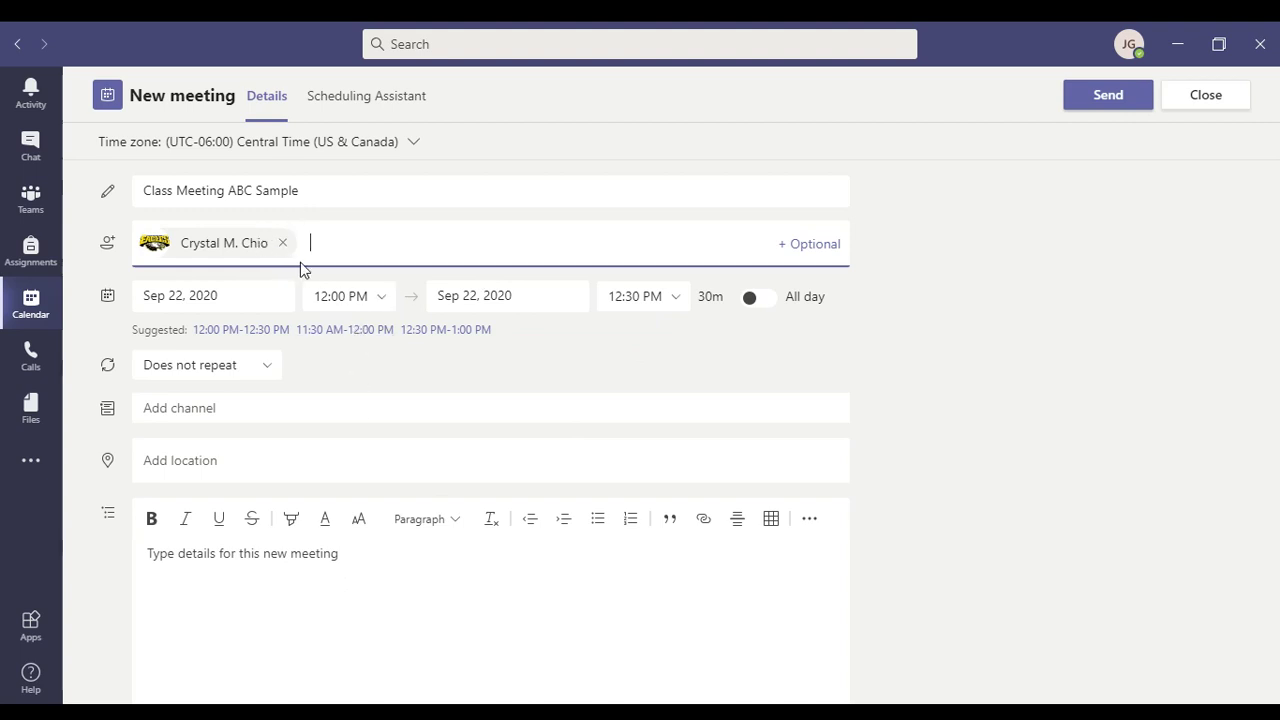
pyautogui.click(1104, 95)
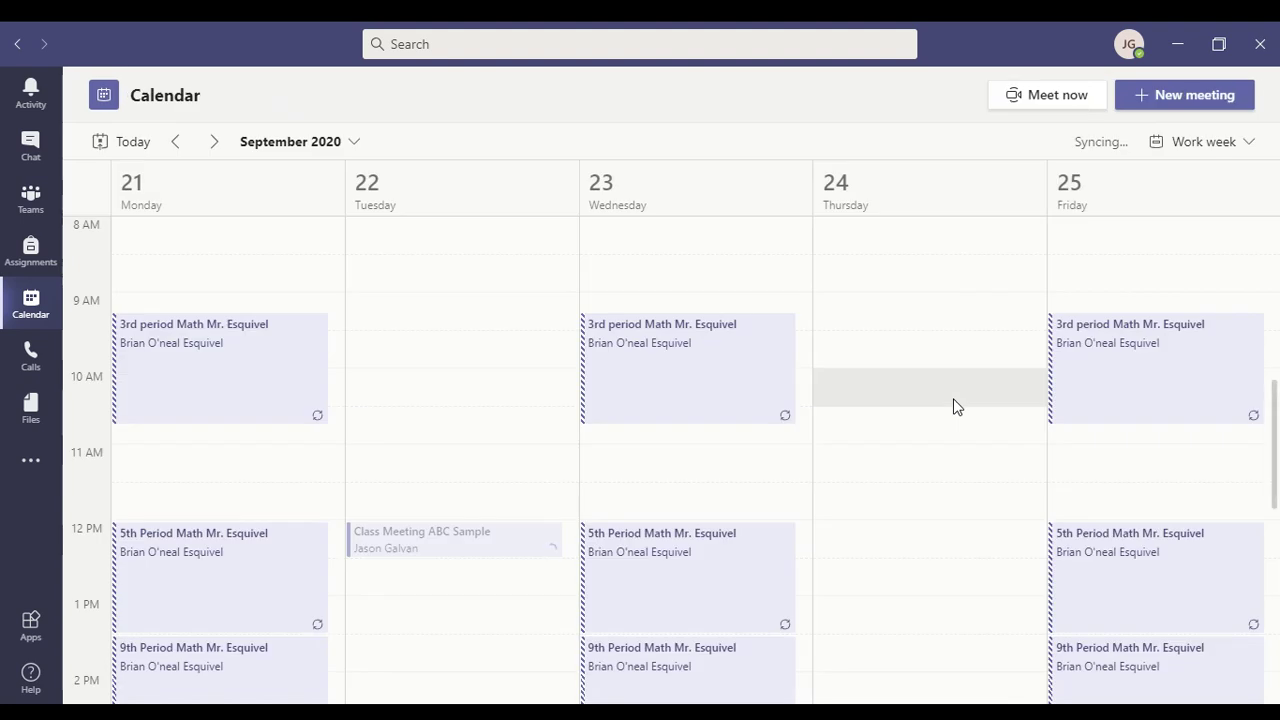
# - Replace the join-link block in the Sep 22 meeting's description with the copied block and send the update
pyautogui.doubleClick(421, 541)
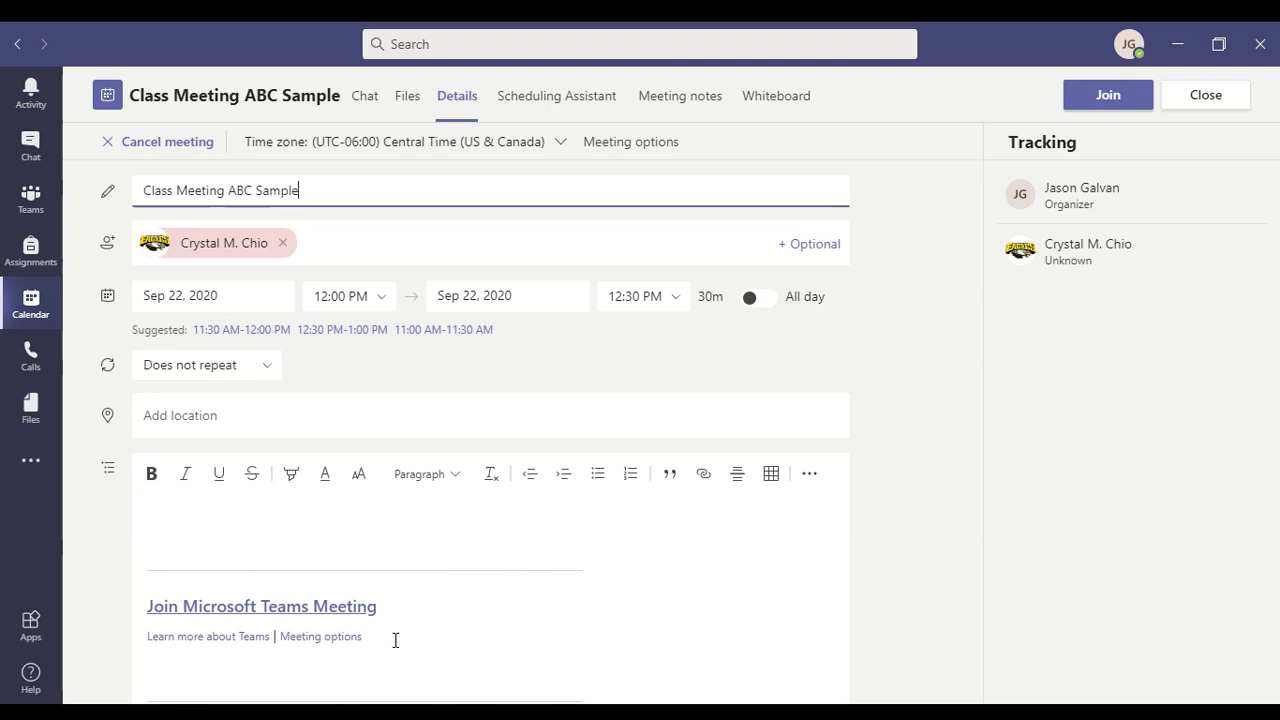
pyautogui.moveTo(395, 640); pyautogui.dragTo(93, 560)
pyautogui.hotkey('ctrl', 'c')
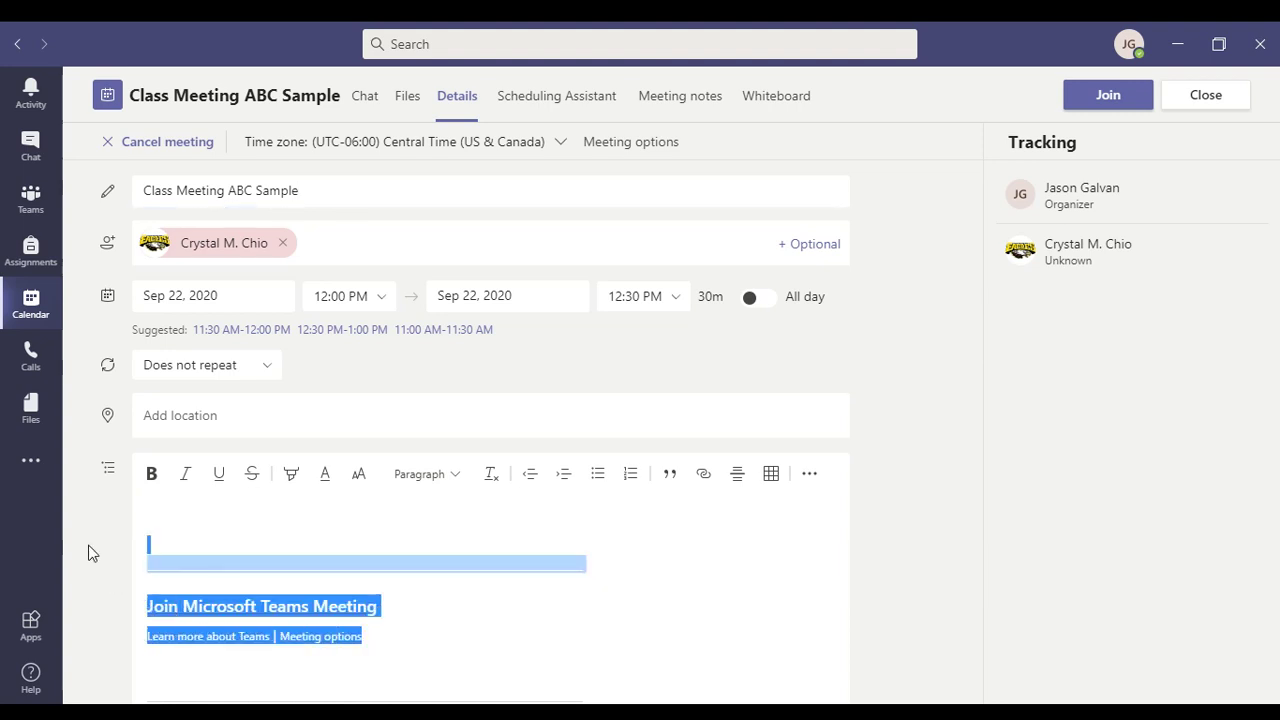
pyautogui.press('Delete')
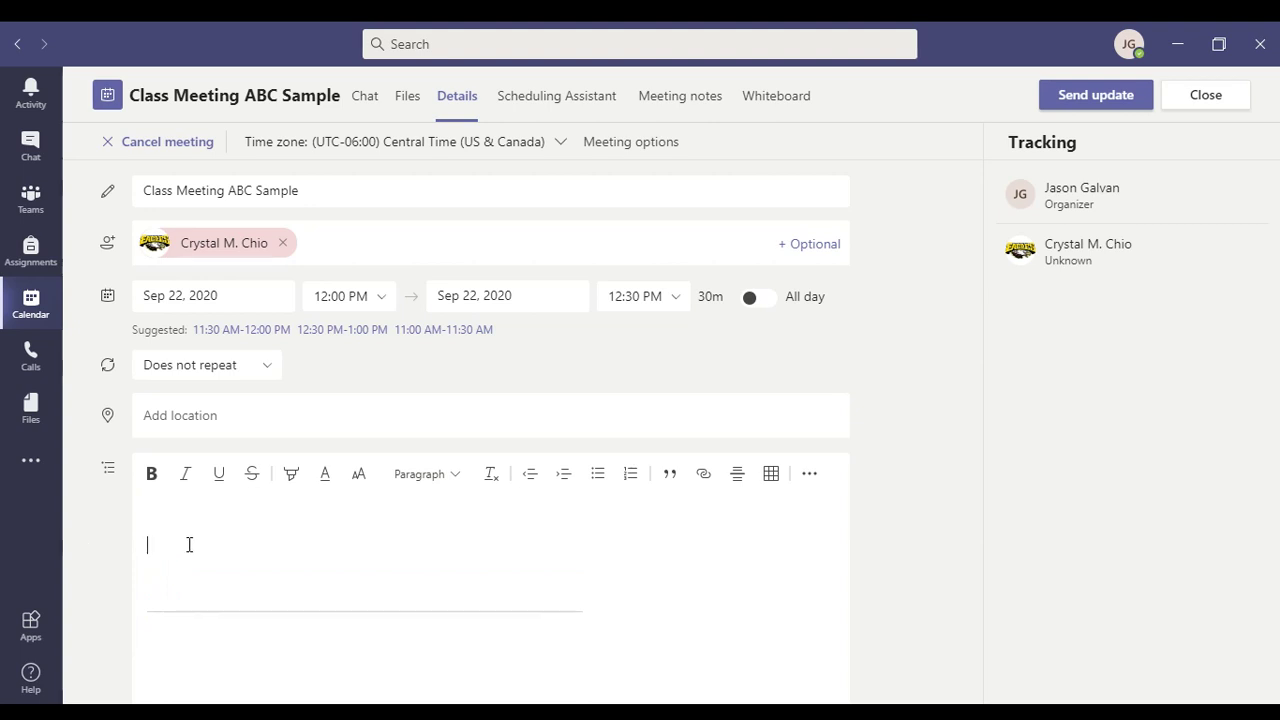
pyautogui.rightClick(189, 546)
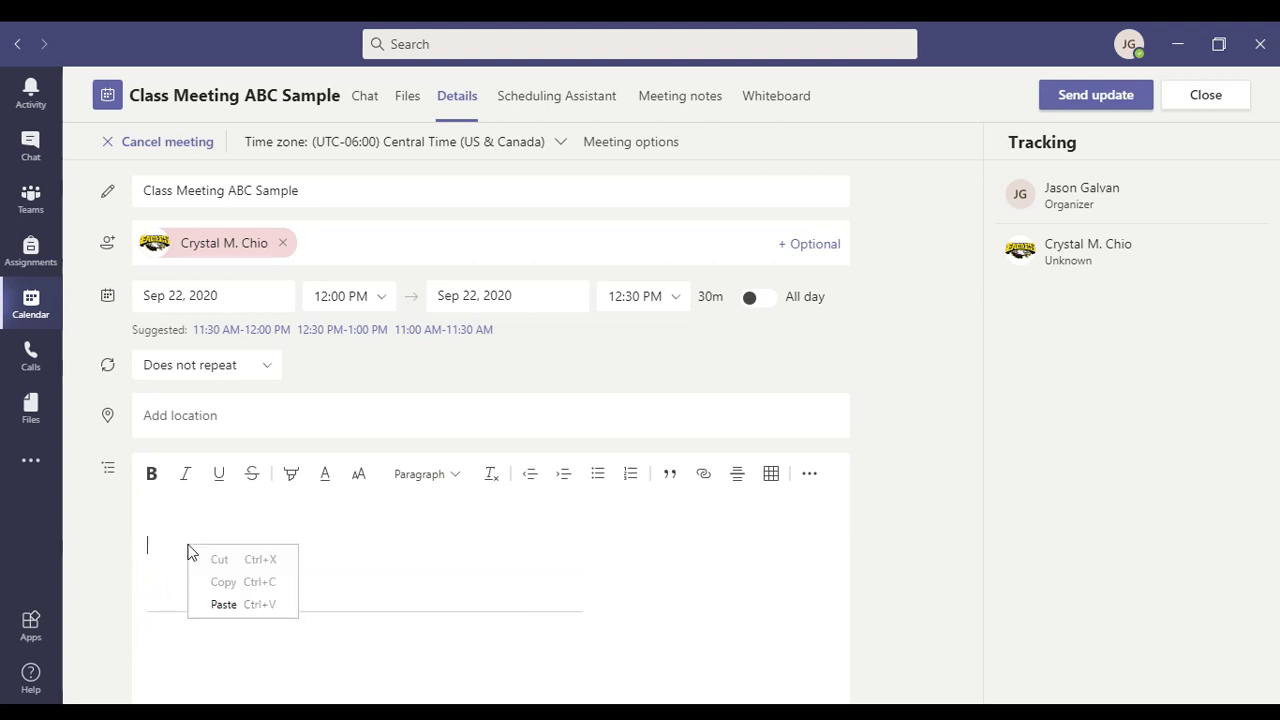
pyautogui.click(222, 604)
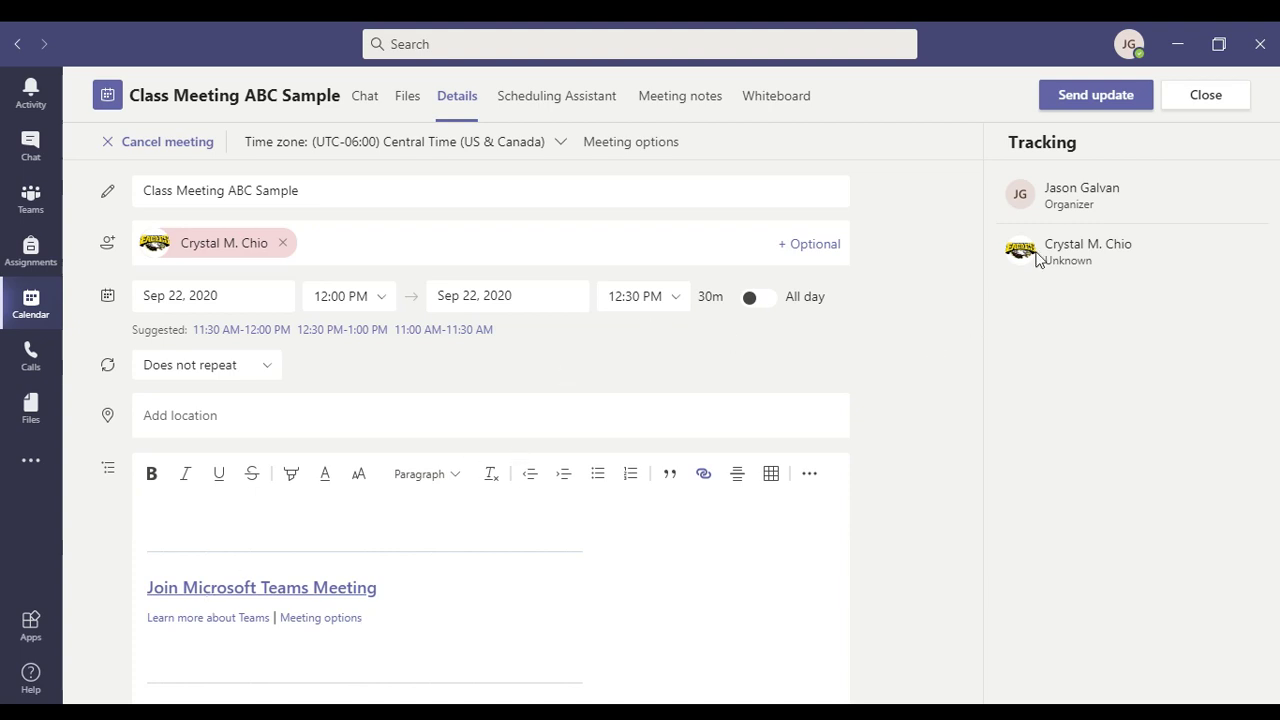
pyautogui.click(1114, 97)
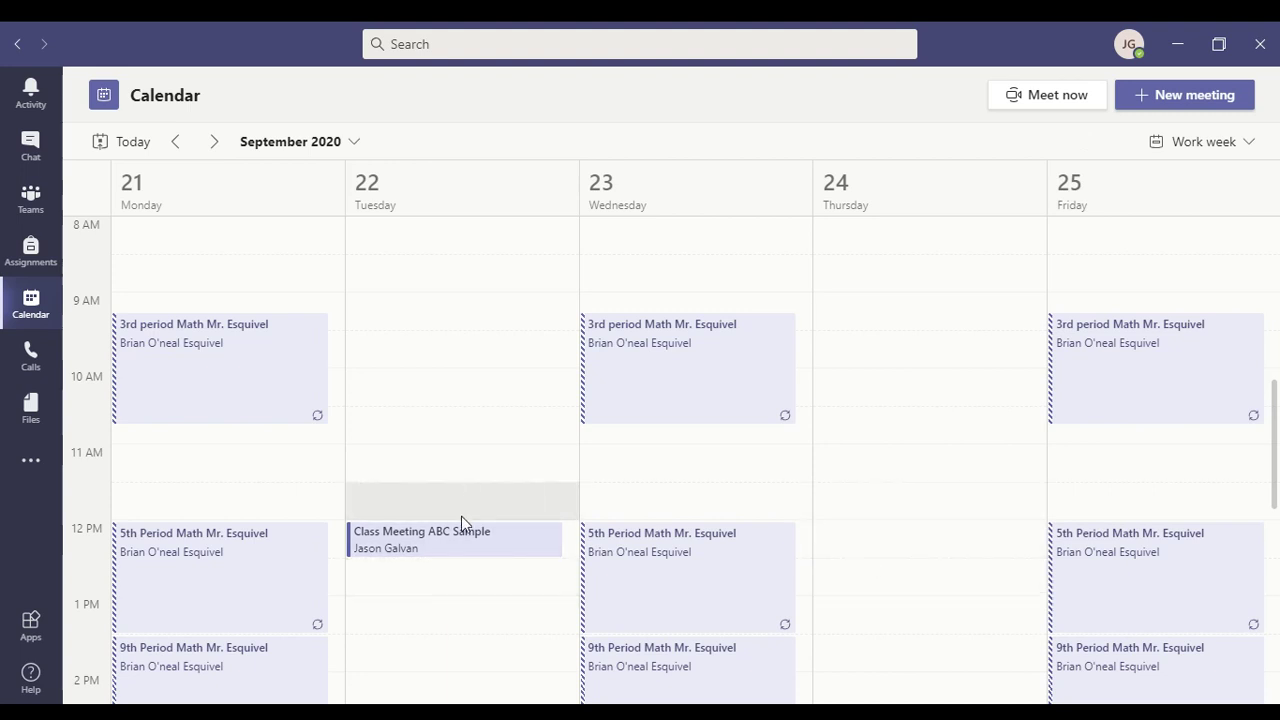
# - Copy the join-link block from the Sep 22 meeting's description and close the meeting, discarding edits
pyautogui.click(443, 549)
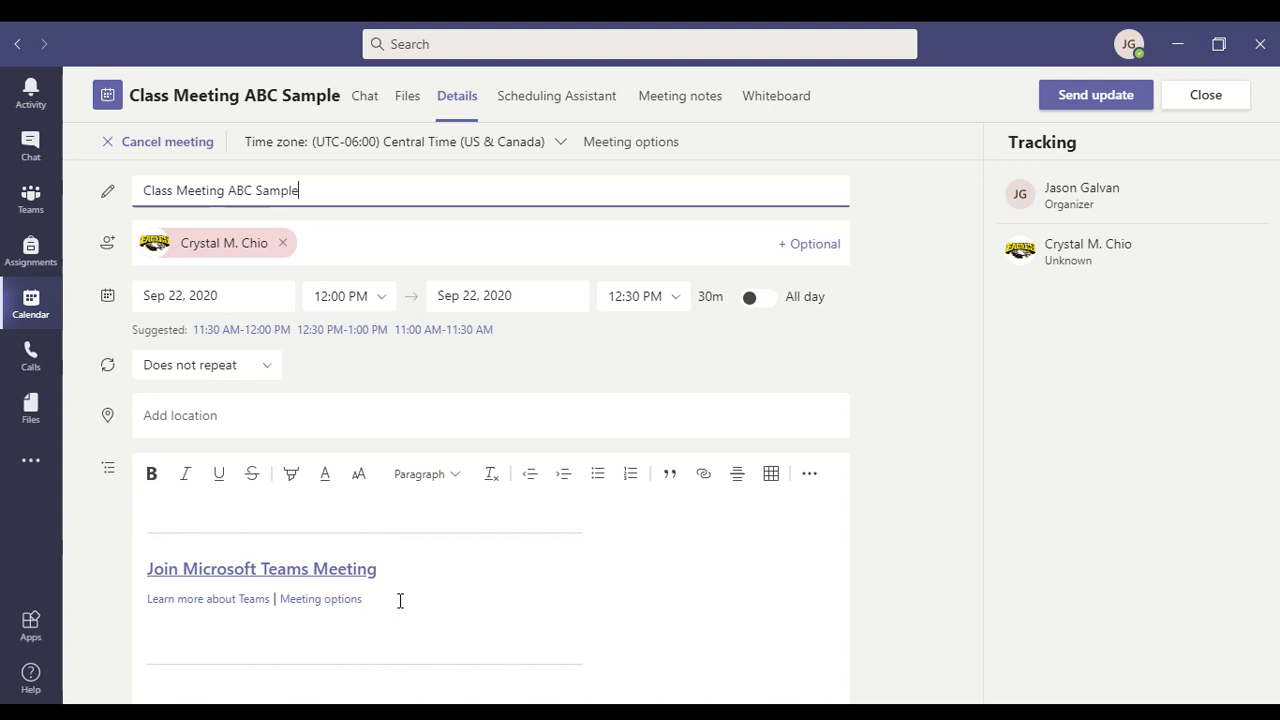
pyautogui.moveTo(400, 600); pyautogui.dragTo(140, 530)
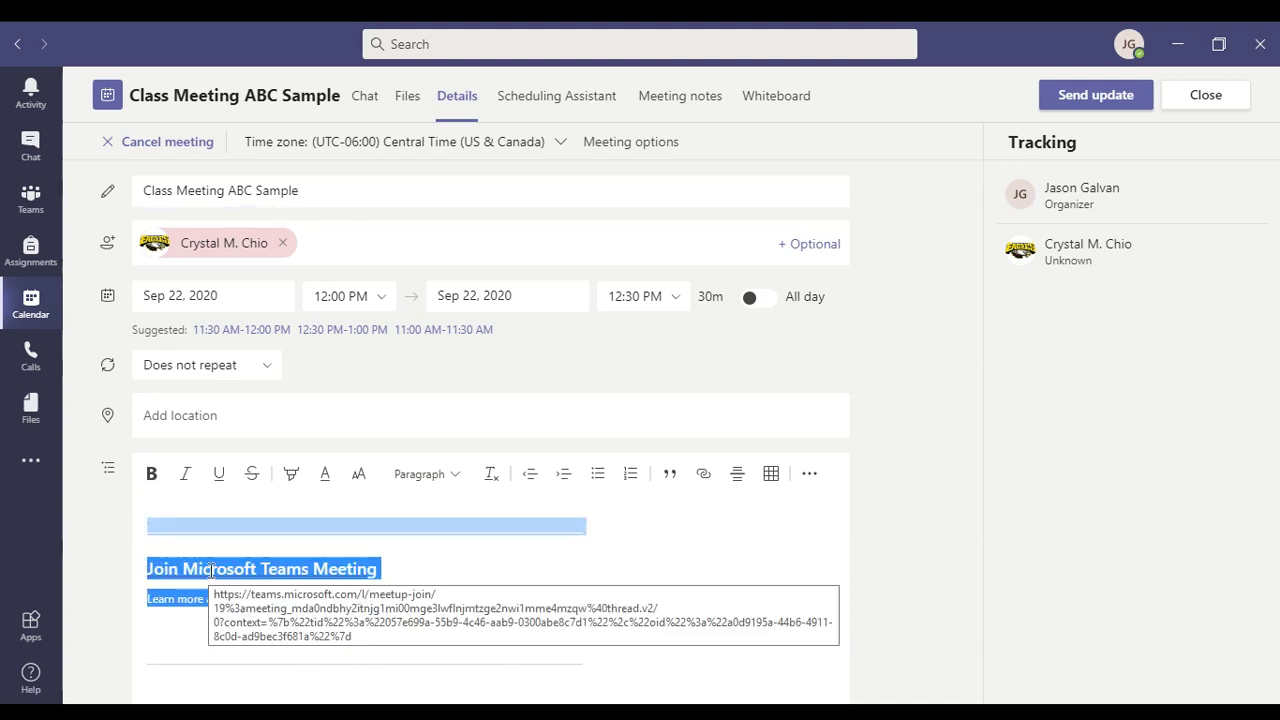
pyautogui.rightClick(263, 553)
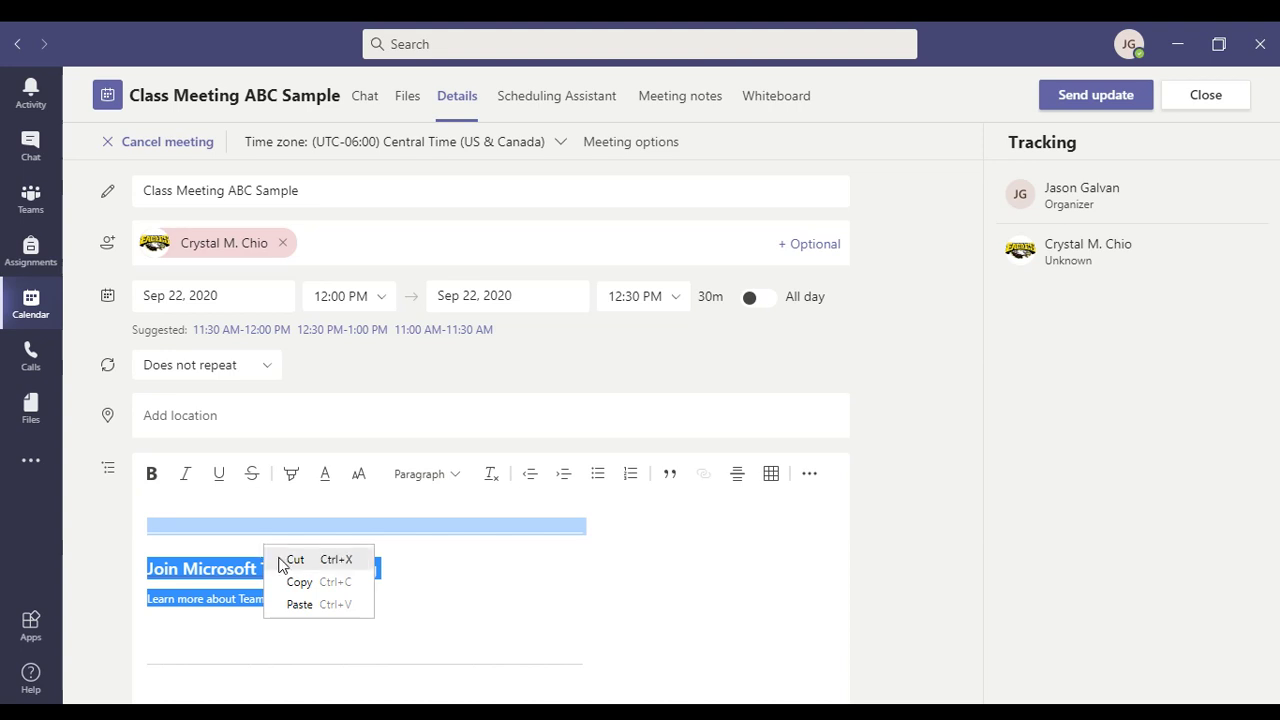
pyautogui.click(297, 586)
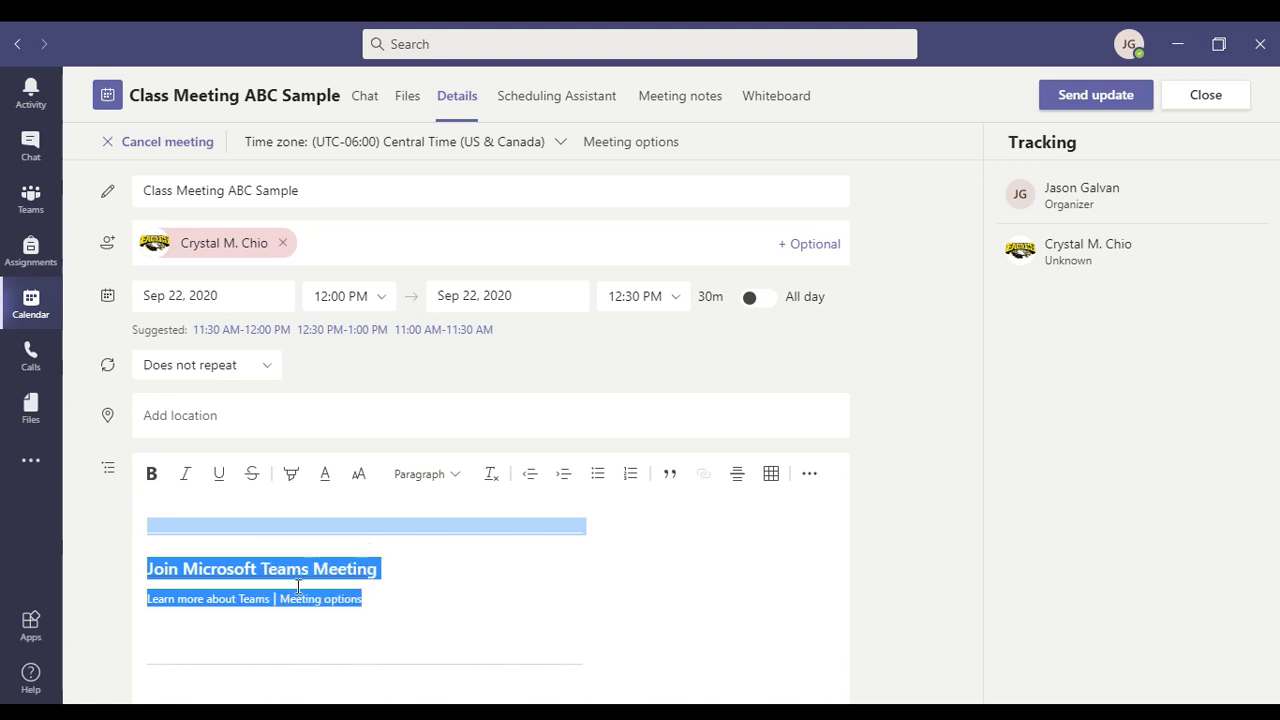
pyautogui.click(1208, 97)
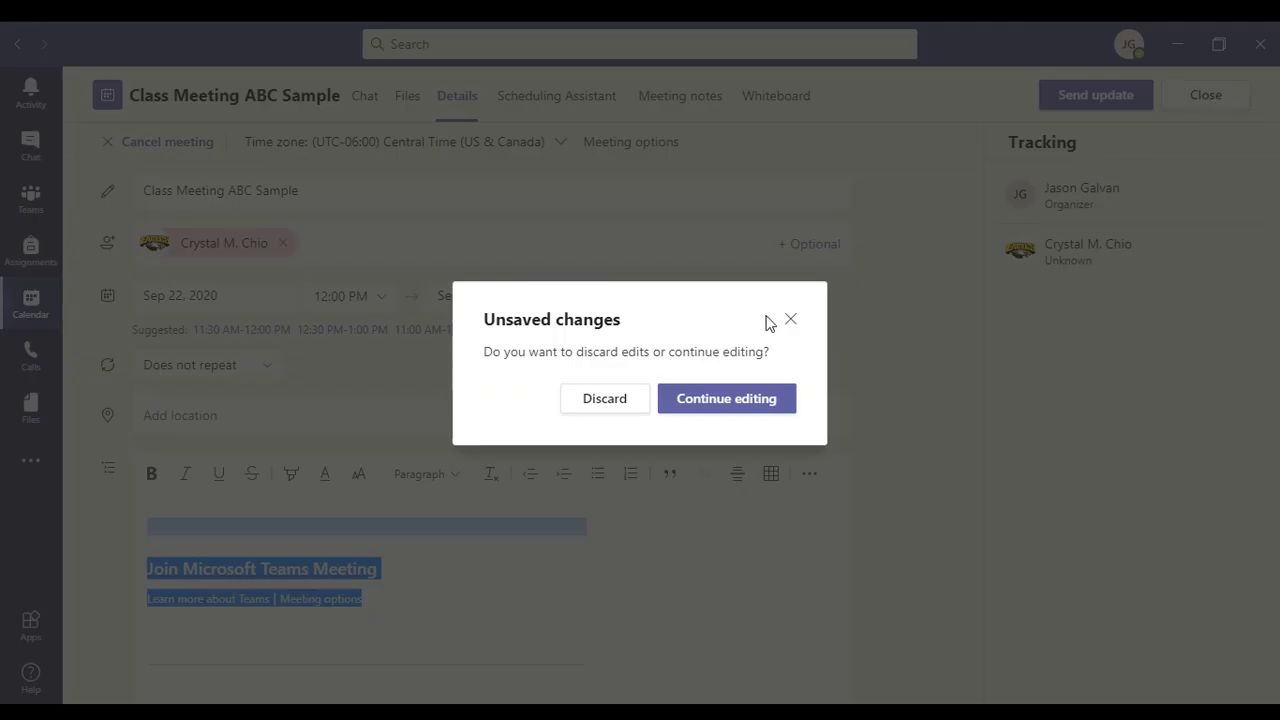
pyautogui.click(634, 409)
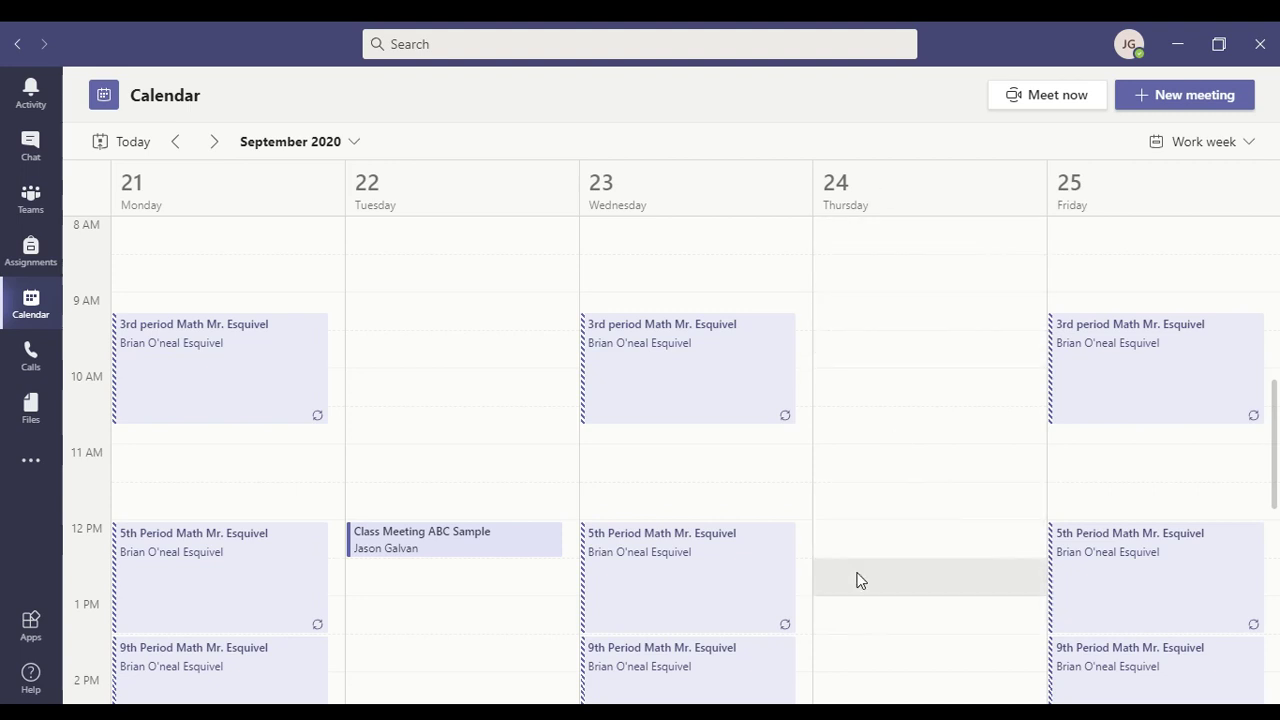
# - Start a new meeting on Sep 24, 2020 at 12:00 PM, titled "Class Meeting ABC Sample"
pyautogui.click(880, 540)
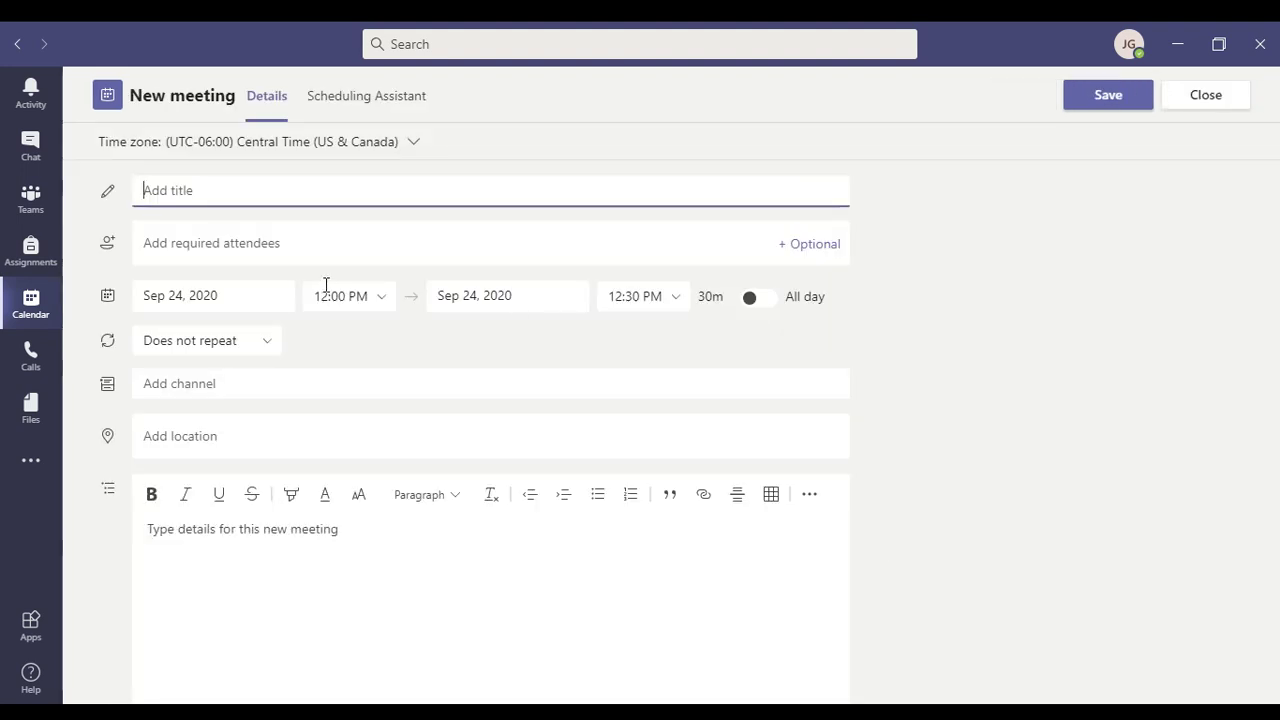
pyautogui.write('Class Meeting ABC S')
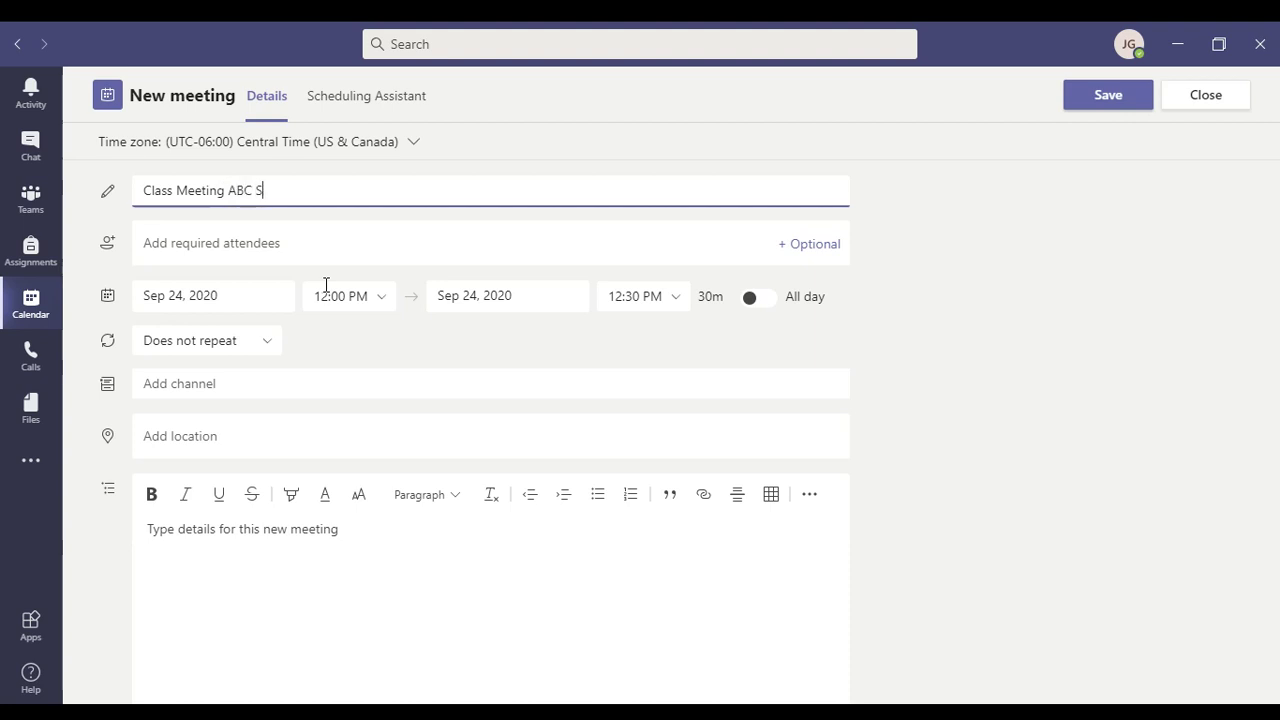
pyautogui.write('ample')
# - Add the same required attendee to the Sep 24 meeting and send the invitation
pyautogui.click(322, 251)
pyautogui.write('cryst')
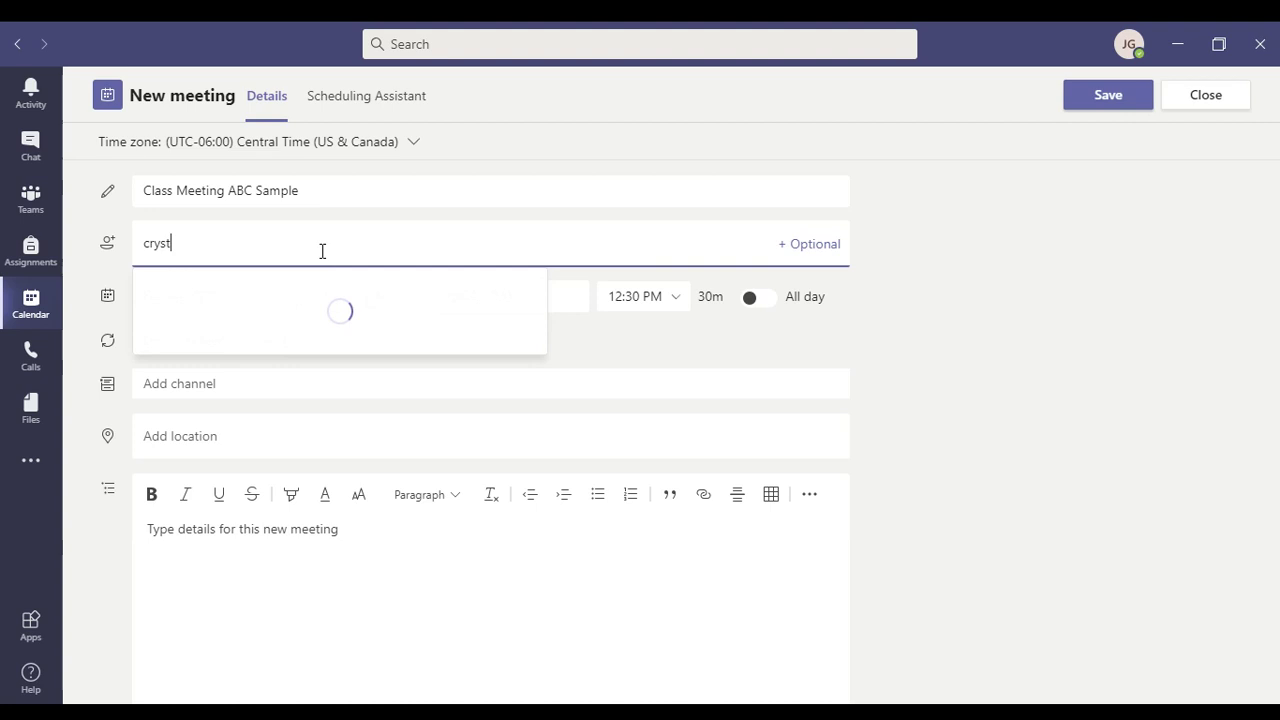
pyautogui.write('al')
pyautogui.click(270, 294)
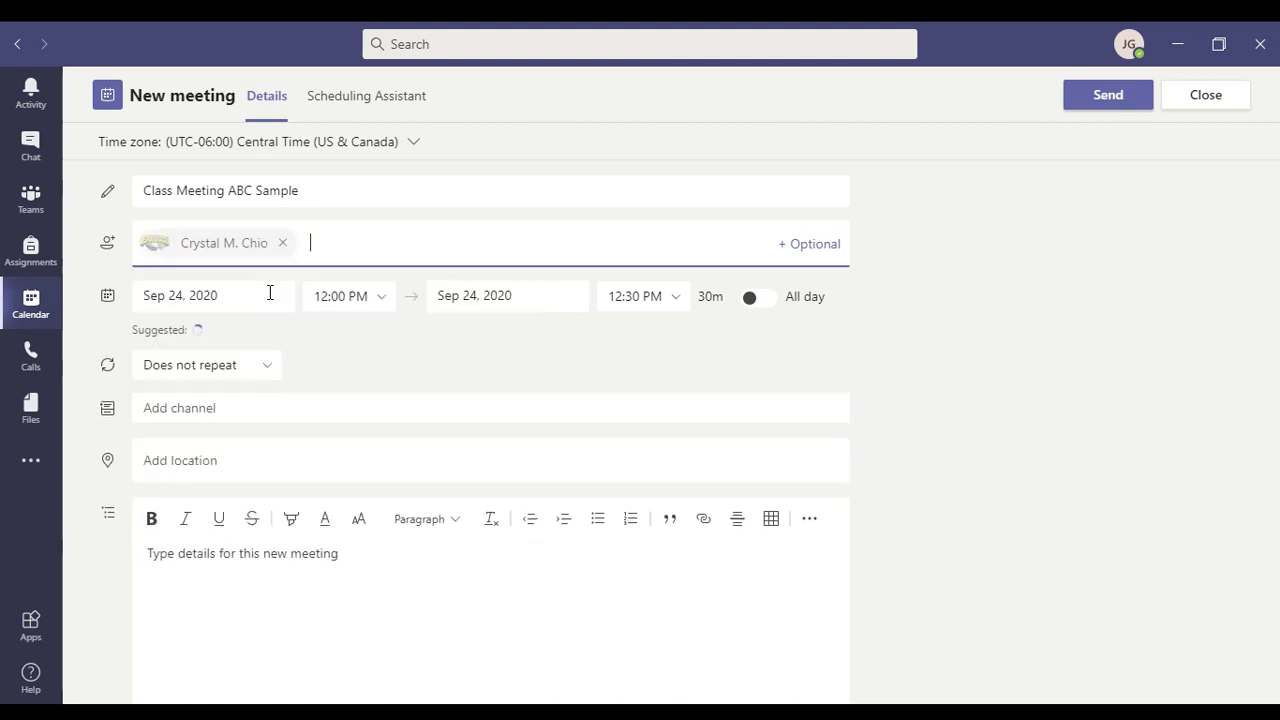
pyautogui.click(1115, 97)
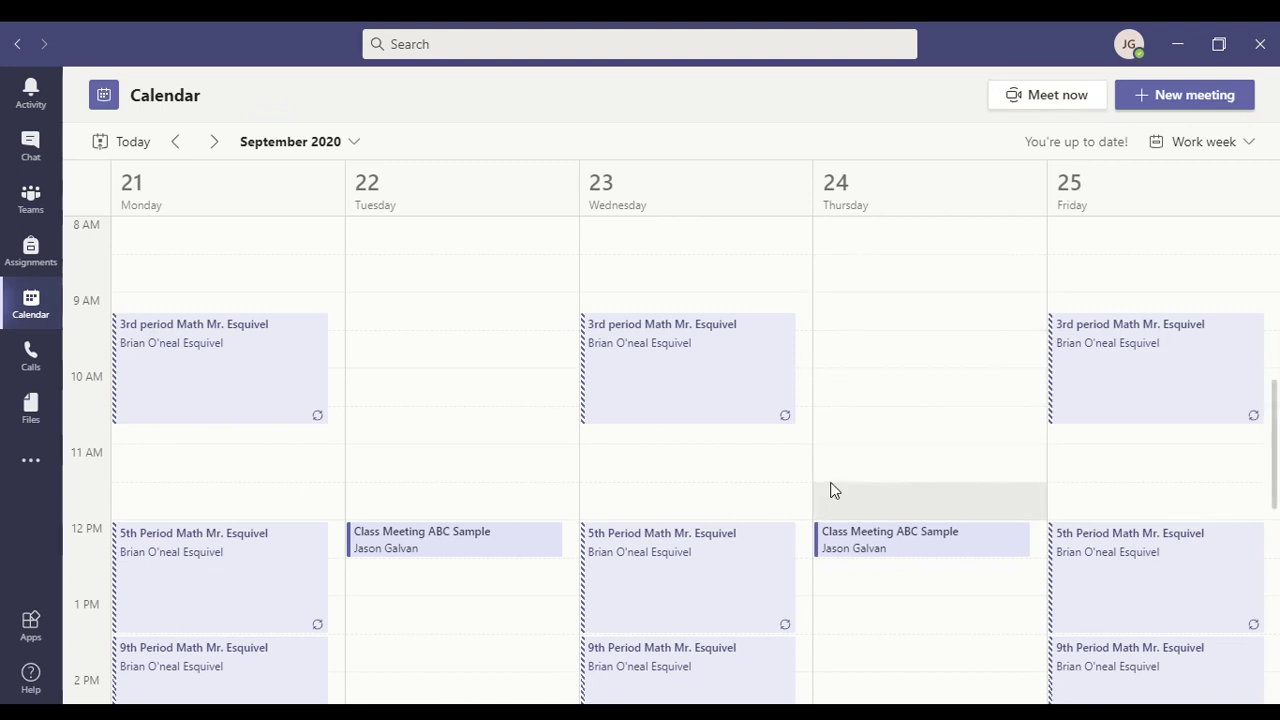
# - Replace the join-link block in the Sep 24 meeting's description with the copied block and send the update
pyautogui.click(852, 549)
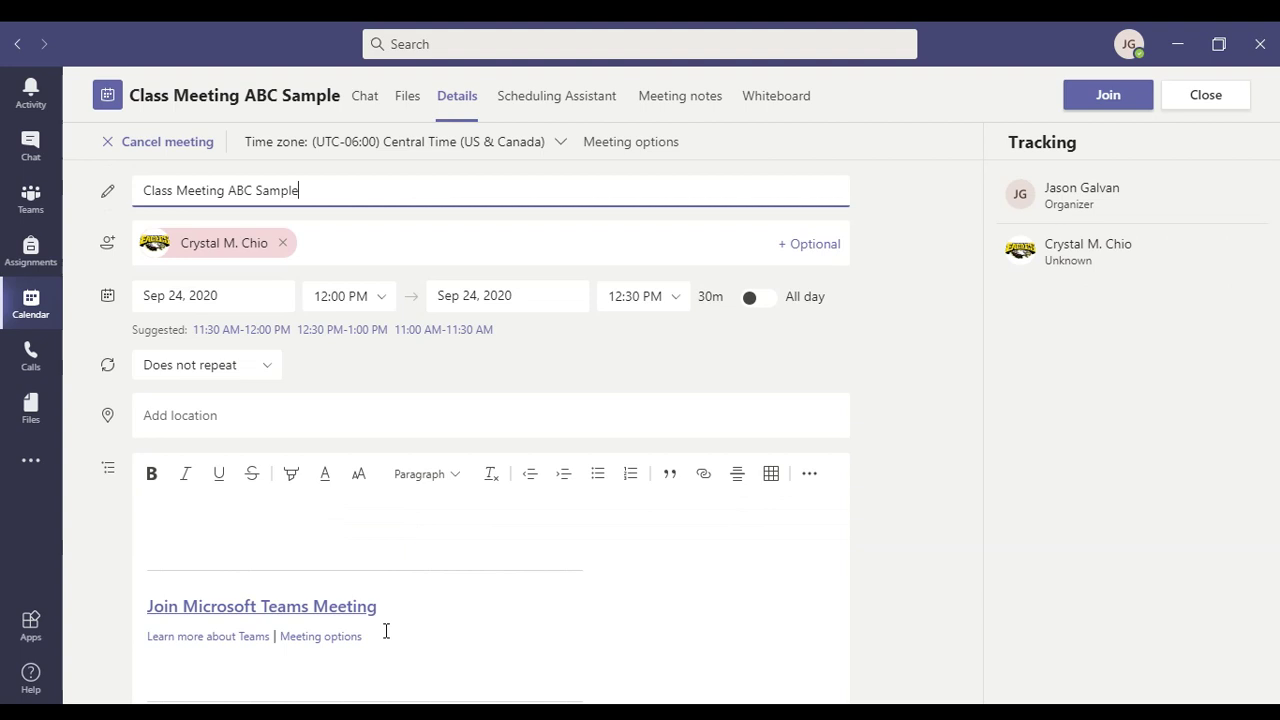
pyautogui.moveTo(389, 637); pyautogui.dragTo(132, 557)
pyautogui.hotkey('ctrl', 'c')
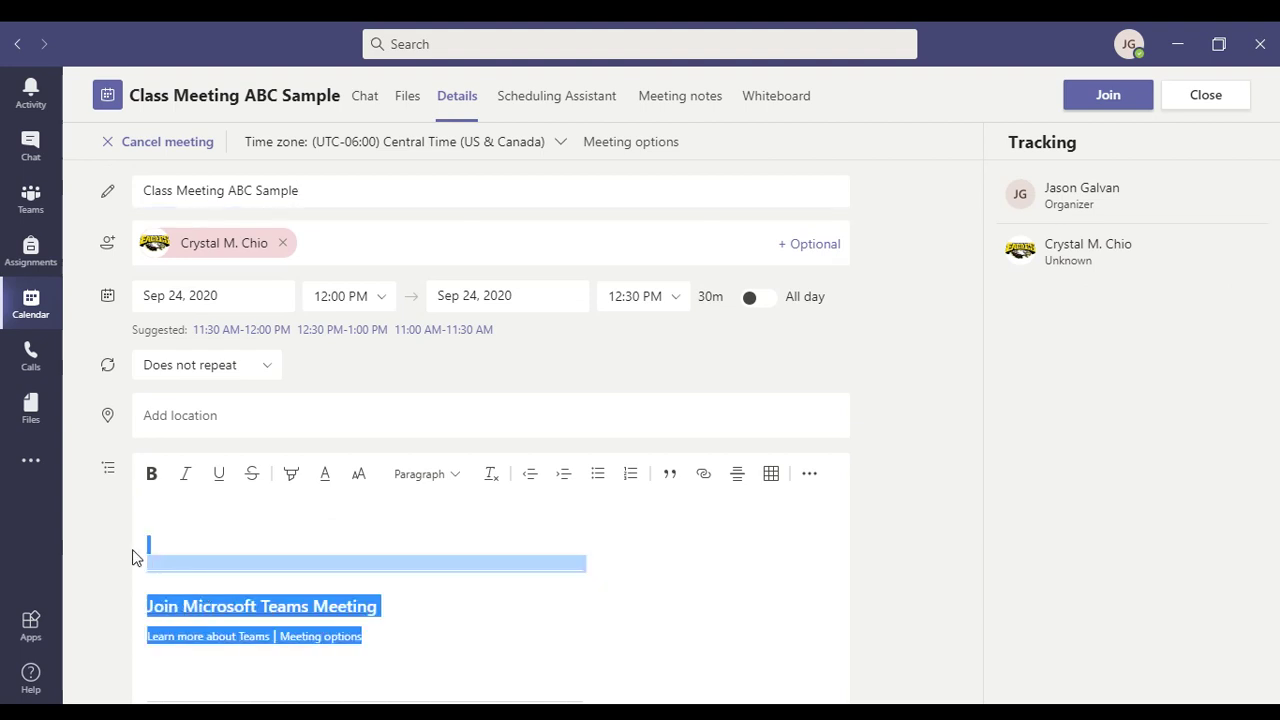
pyautogui.press('Delete')
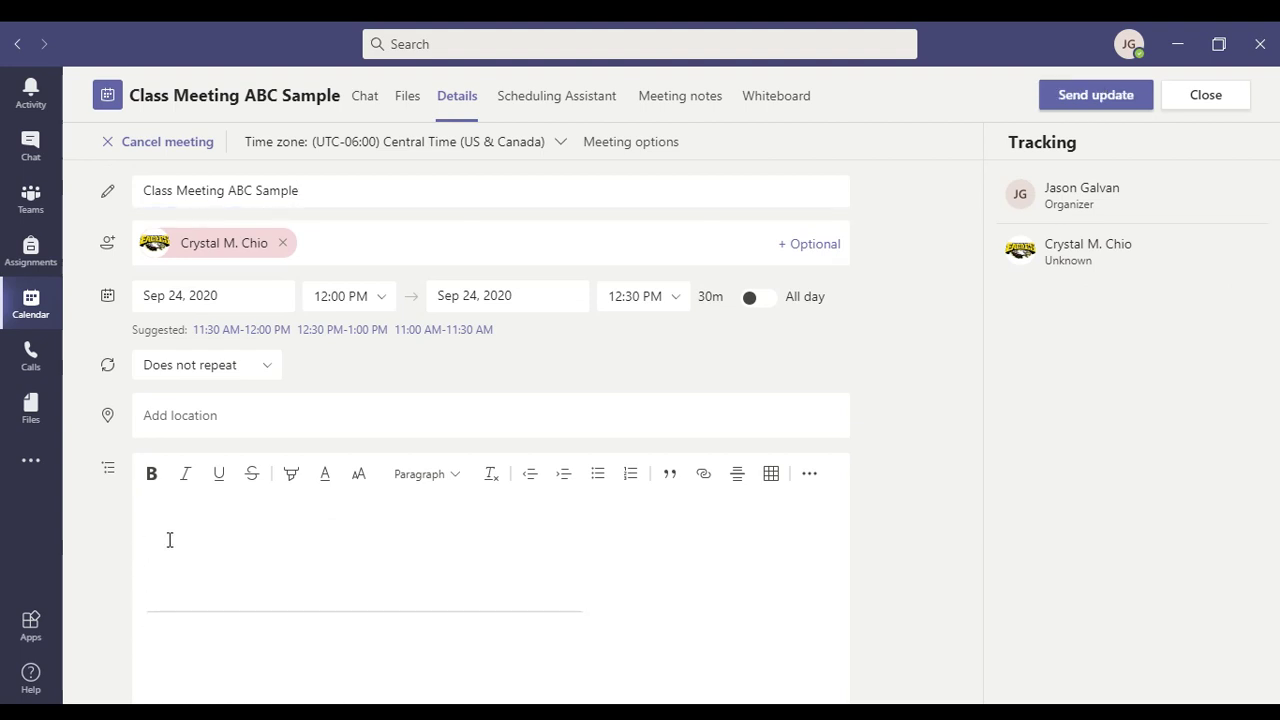
pyautogui.rightClick(169, 540)
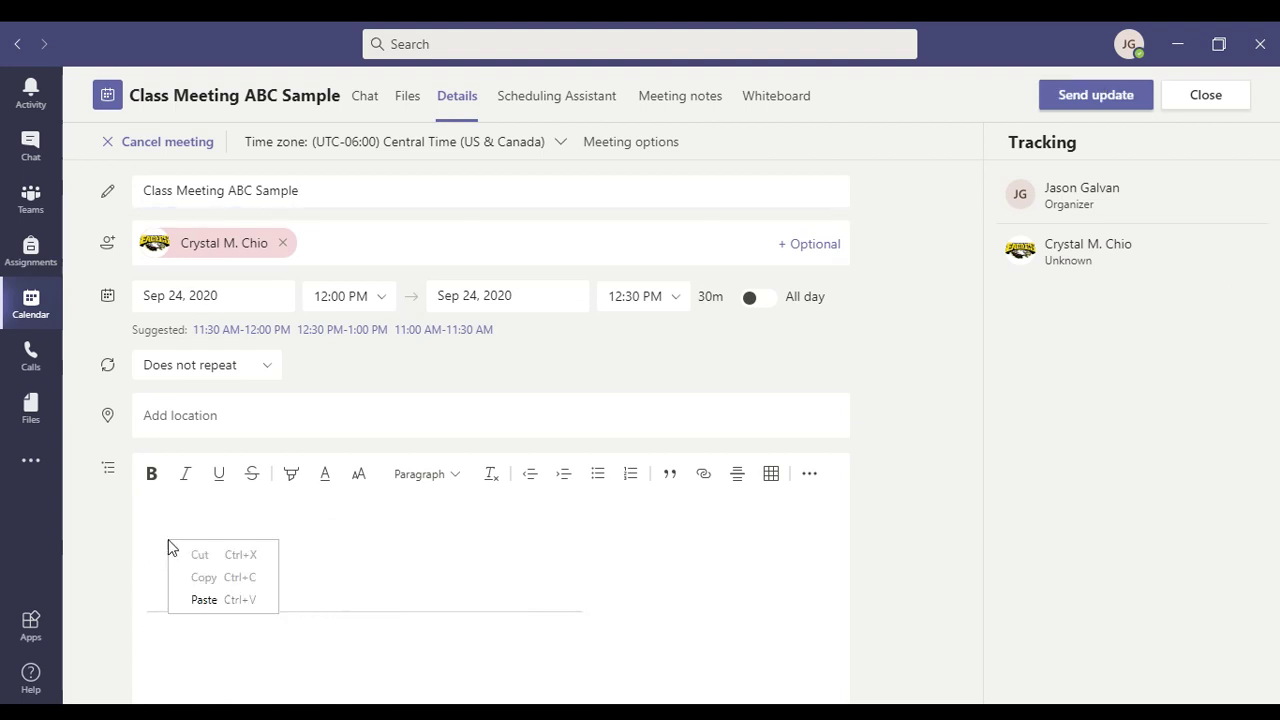
pyautogui.click(185, 600)
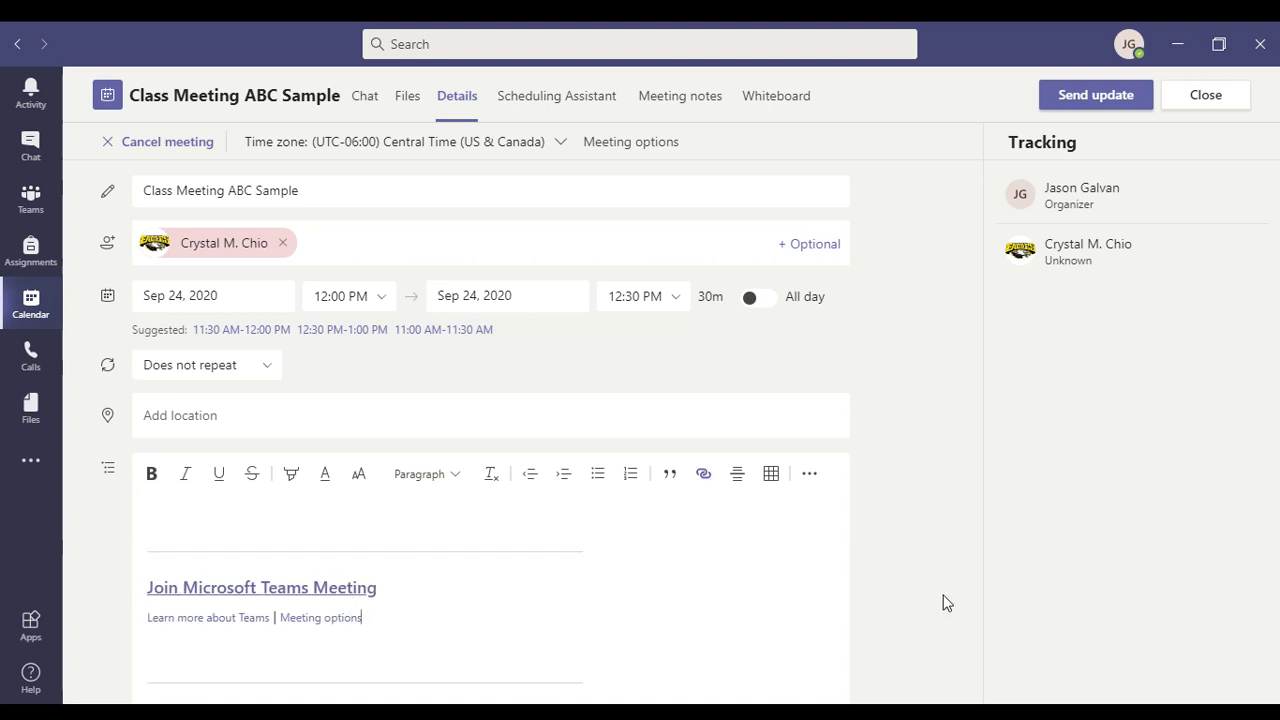
pyautogui.click(1091, 97)
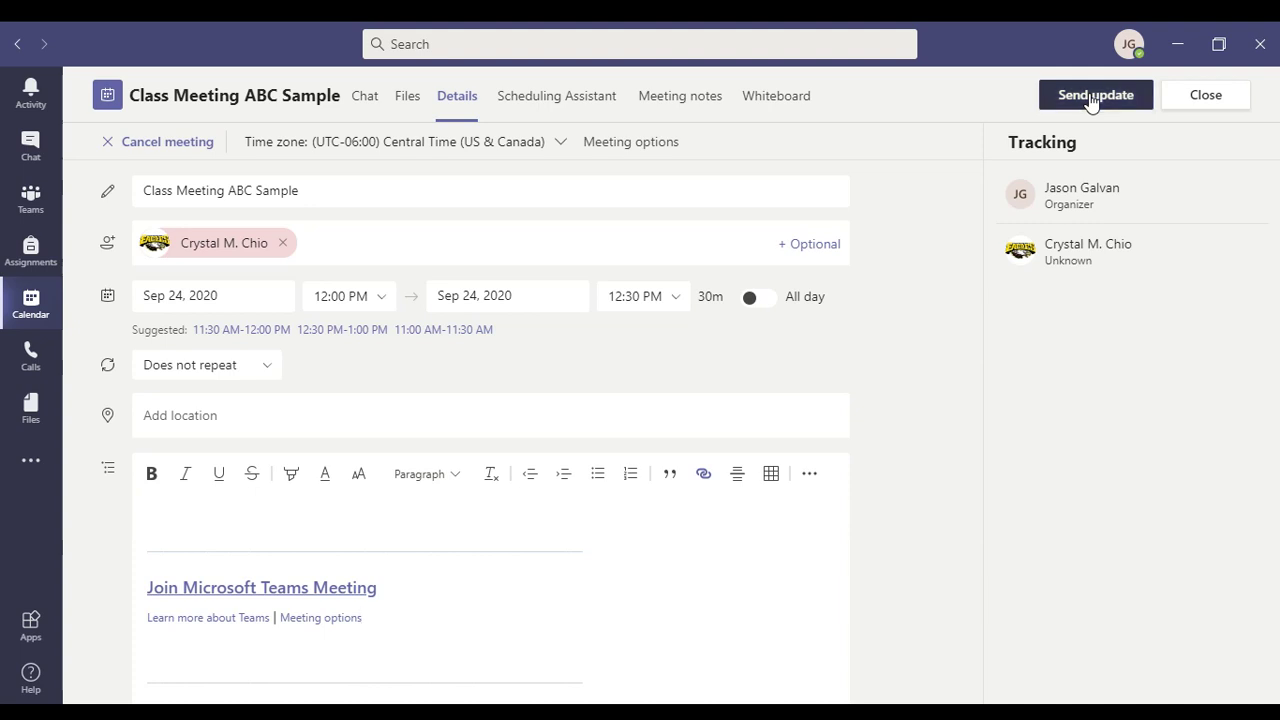